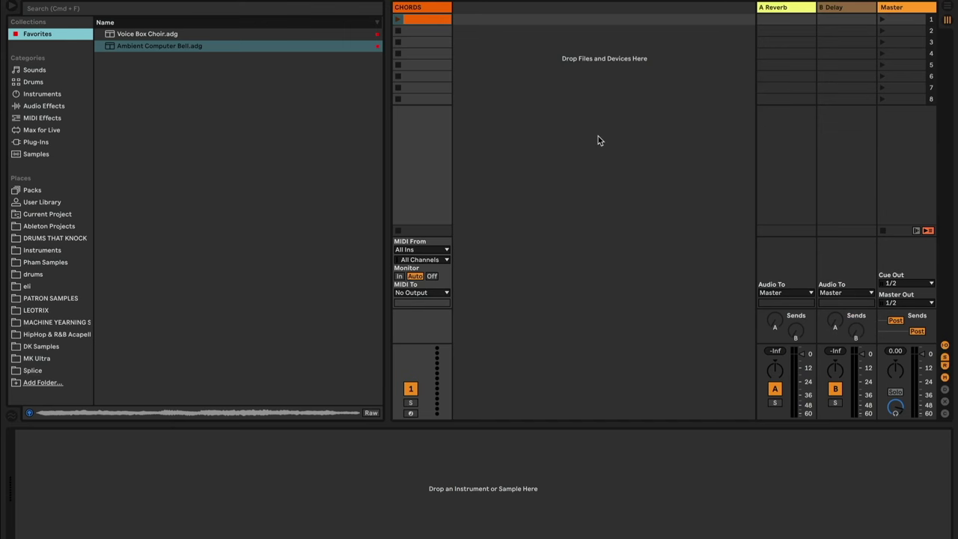
Audition the Ambient Computer Bell and Voice Box Choir presets.
{"action": "left_click", "coordinate": [174, 34]}
{"action": "left_click", "coordinate": [169, 46]}
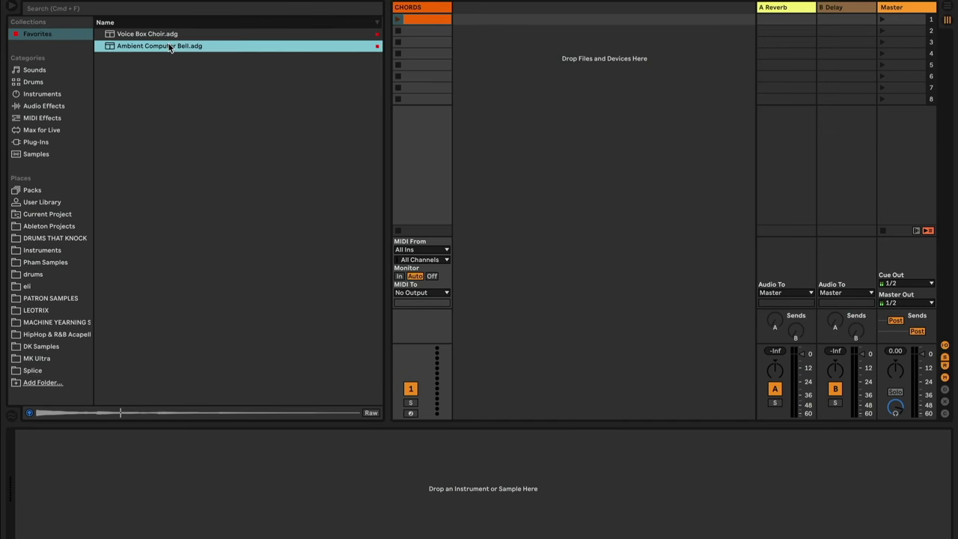
{"action": "left_click", "coordinate": [139, 34]}
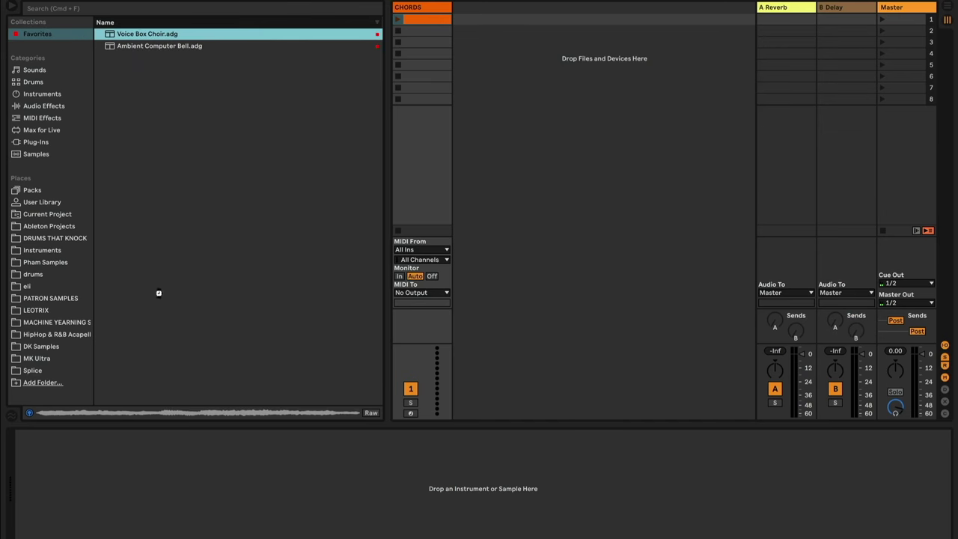
Load Voice Box Choir onto the CHORDS track and launch its first clip.
{"action": "left_click_drag", "start_coordinate": [188, 523], "coordinate": [189, 523]}
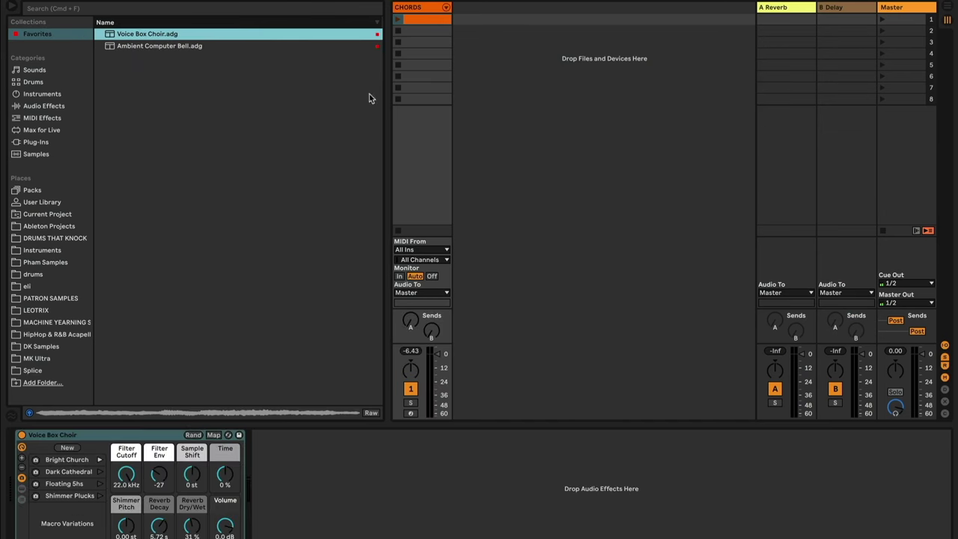
{"action": "left_click", "coordinate": [401, 22]}
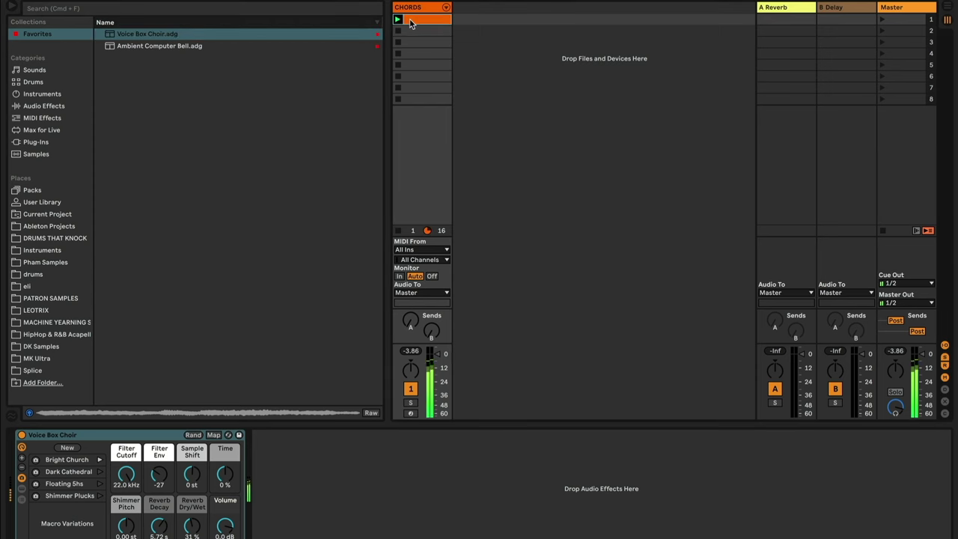
{"action": "left_click", "coordinate": [80, 437]}
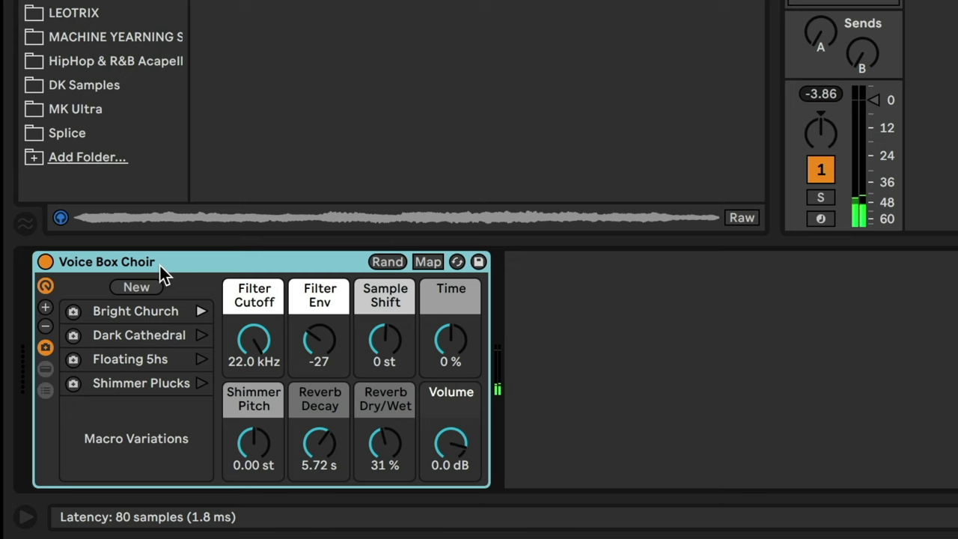
Wrap Voice Box Choir in an Instrument Rack and add Ambient Computer Bell as a second chain.
{"action": "key", "text": "ctrl+g"}
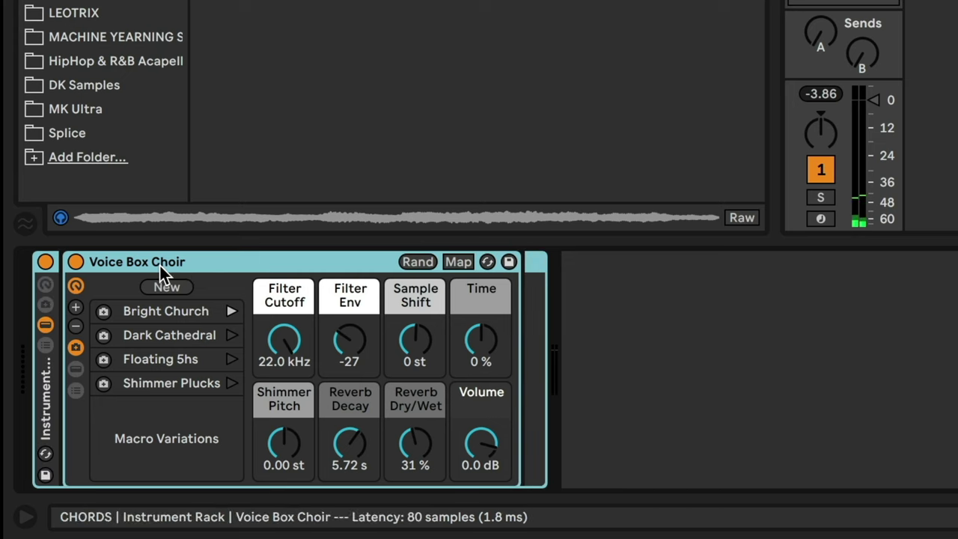
{"action": "left_click", "coordinate": [50, 346]}
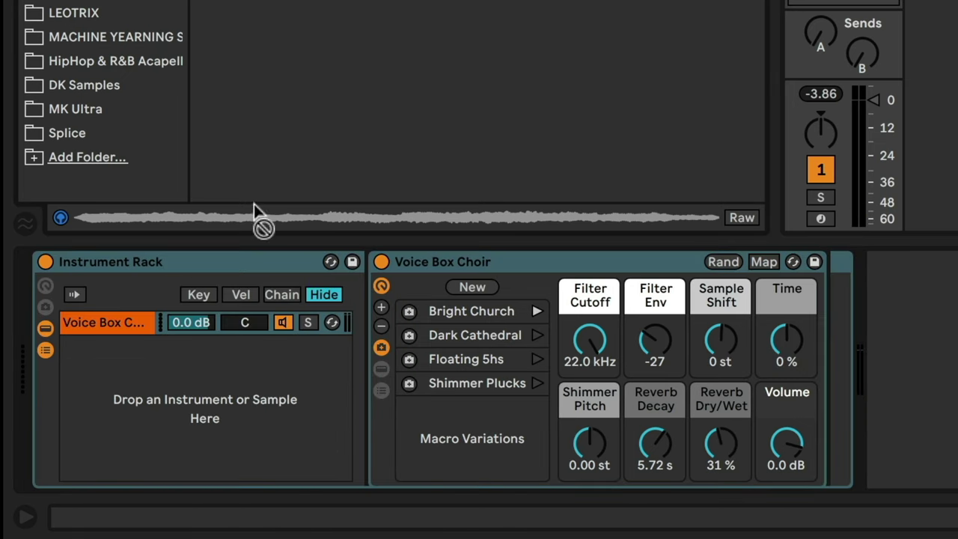
{"action": "left_click_drag", "start_coordinate": [254, 203], "coordinate": [173, 440]}
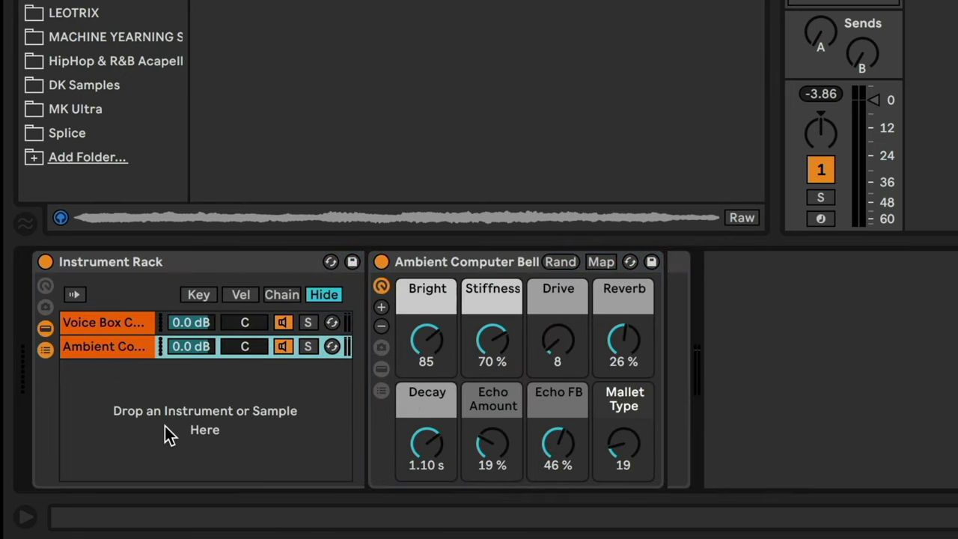
Solo the Ambient Computer Bell and Voice Box Choir chains in turn to compare them.
{"action": "left_click", "coordinate": [308, 347]}
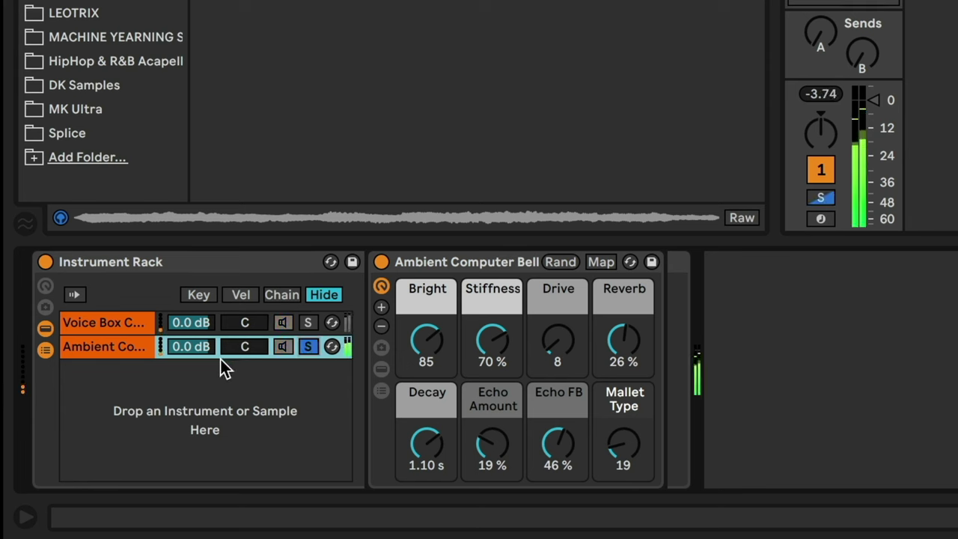
{"action": "left_click", "coordinate": [308, 323]}
{"action": "left_click", "coordinate": [308, 347]}
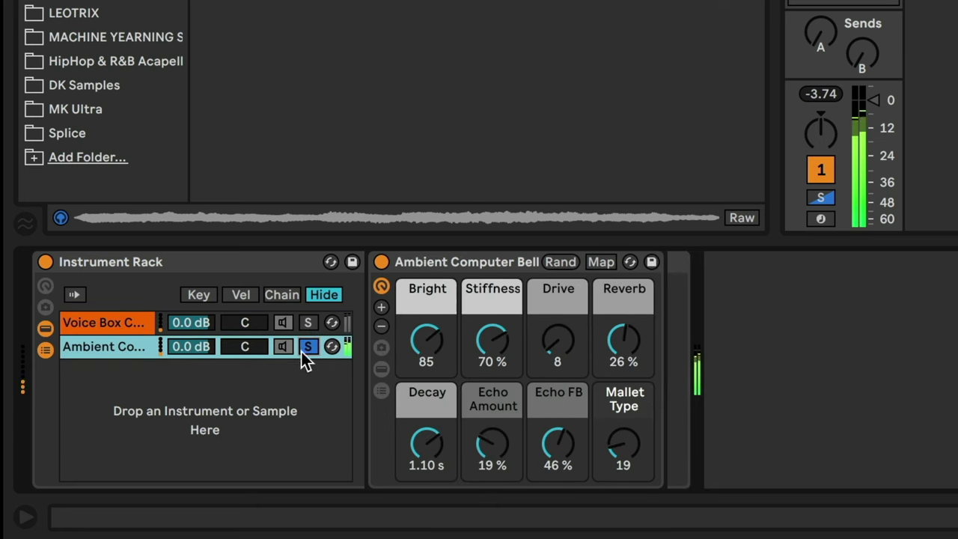
{"action": "left_click", "coordinate": [309, 322]}
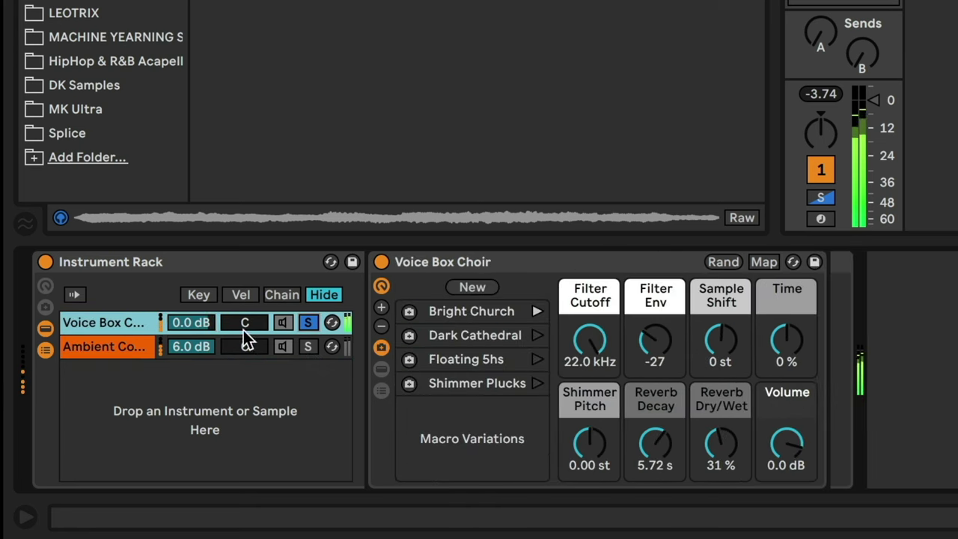
{"action": "left_click", "coordinate": [307, 345]}
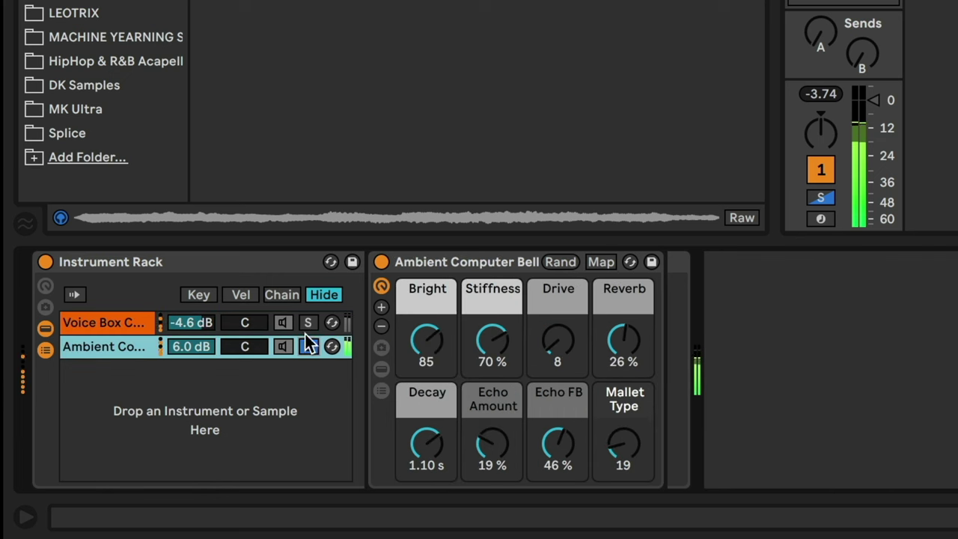
{"action": "left_click", "coordinate": [309, 324]}
{"action": "left_click", "coordinate": [309, 346]}
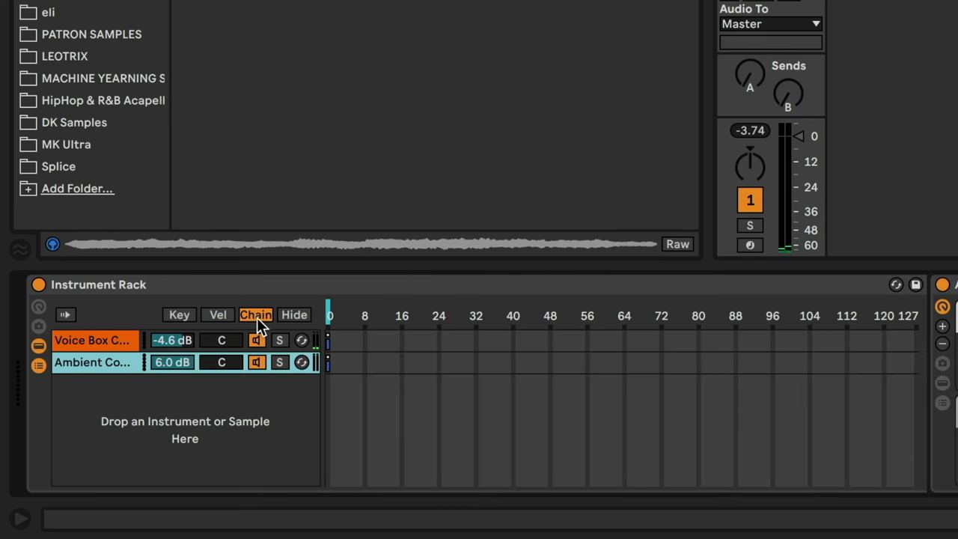
Stretch both chain zones across 0–127 with opposite fades, then sweep the chain selector to test.
{"action": "left_click_drag", "start_coordinate": [329, 344], "coordinate": [919, 343]}
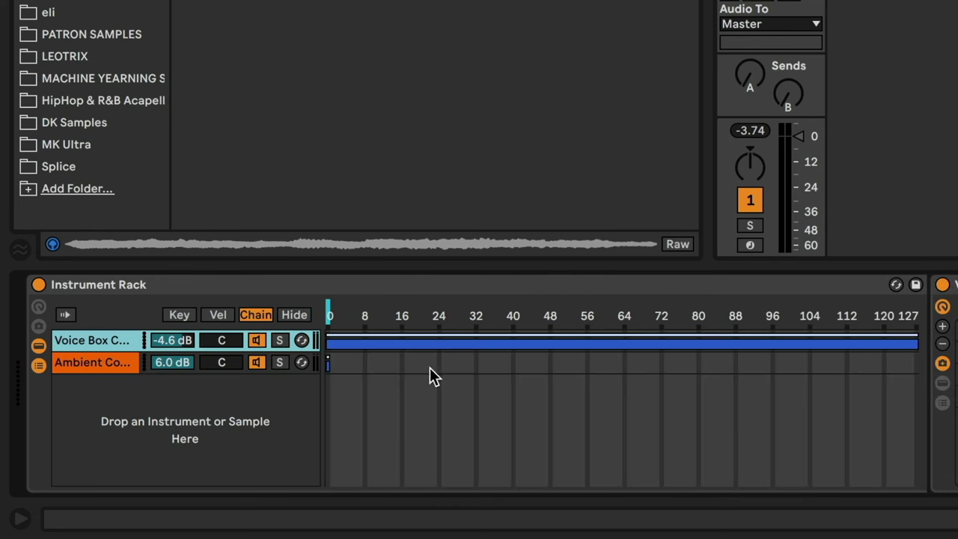
{"action": "left_click_drag", "start_coordinate": [329, 368], "coordinate": [904, 367]}
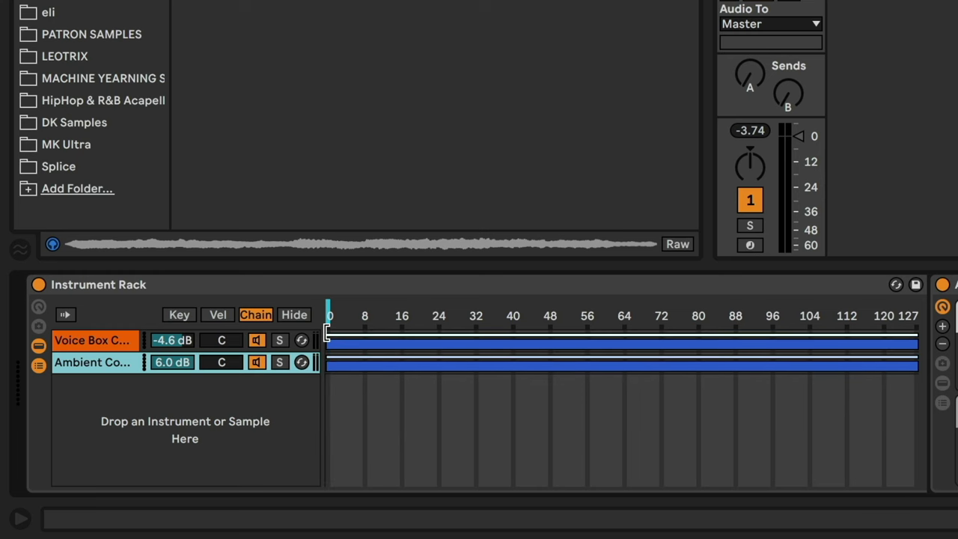
{"action": "left_click", "coordinate": [328, 362]}
{"action": "left_click_drag", "start_coordinate": [327, 333], "coordinate": [265, 382]}
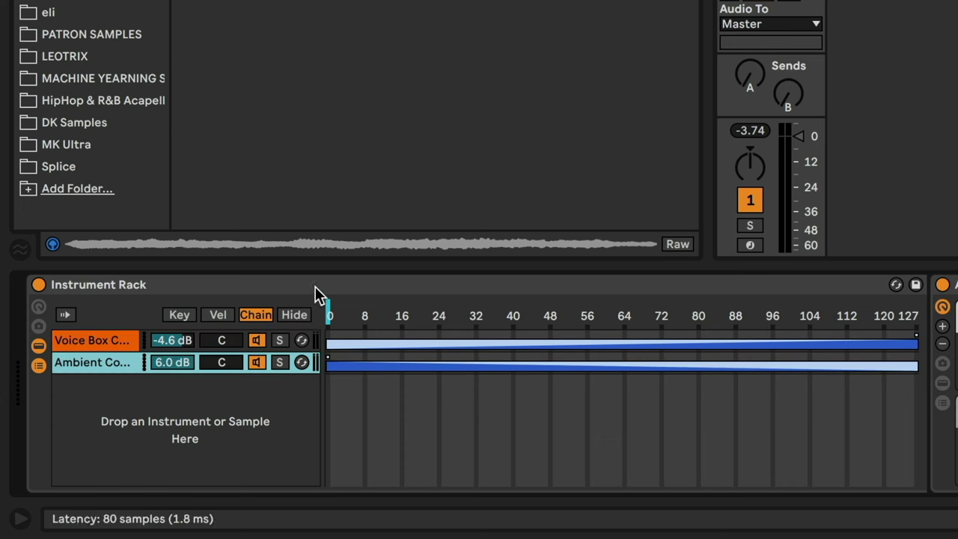
{"action": "left_click_drag", "start_coordinate": [329, 315], "coordinate": [462, 314]}
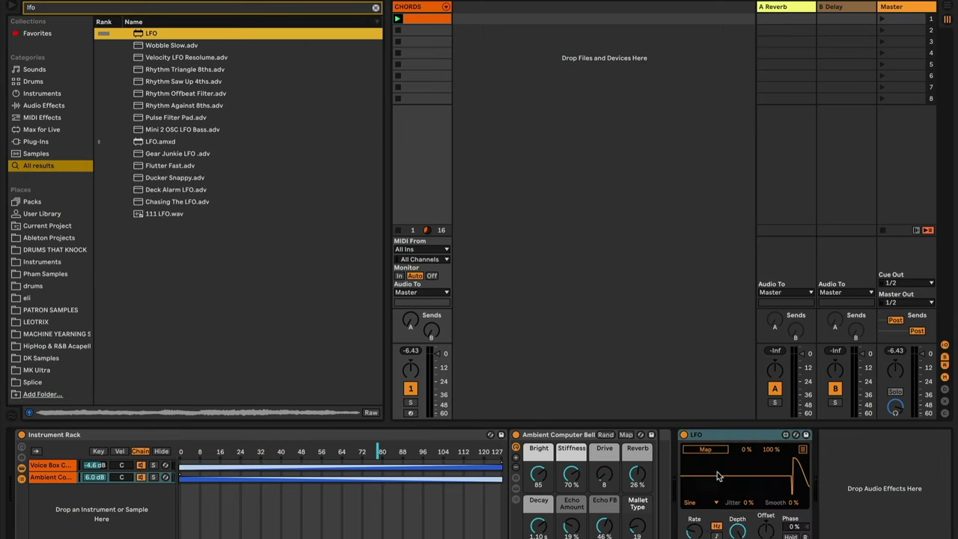
Map the LFO to the Chain Selector, tempo-synced at rate 2 with the Up waveform.
{"action": "left_click", "coordinate": [382, 451]}
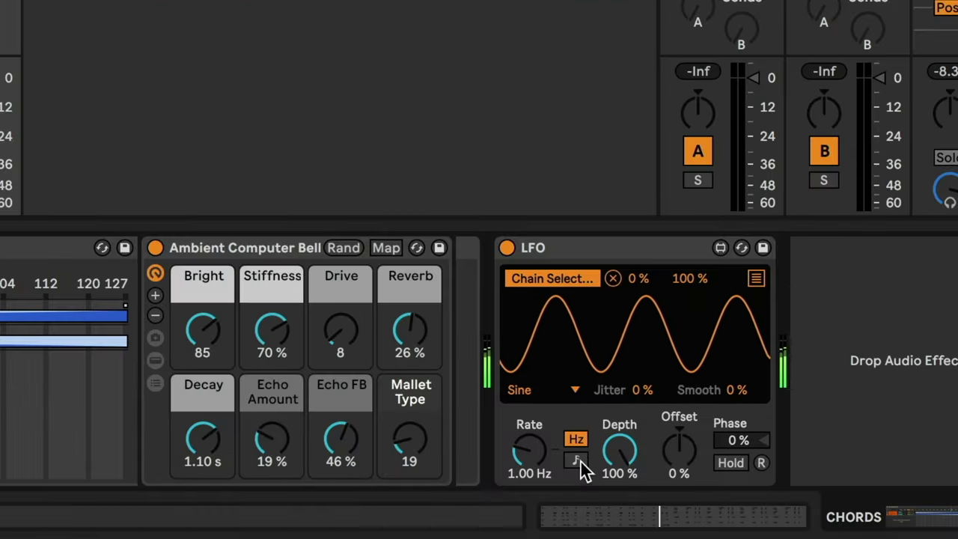
{"action": "left_click", "coordinate": [576, 461]}
{"action": "left_click", "coordinate": [529, 449]}
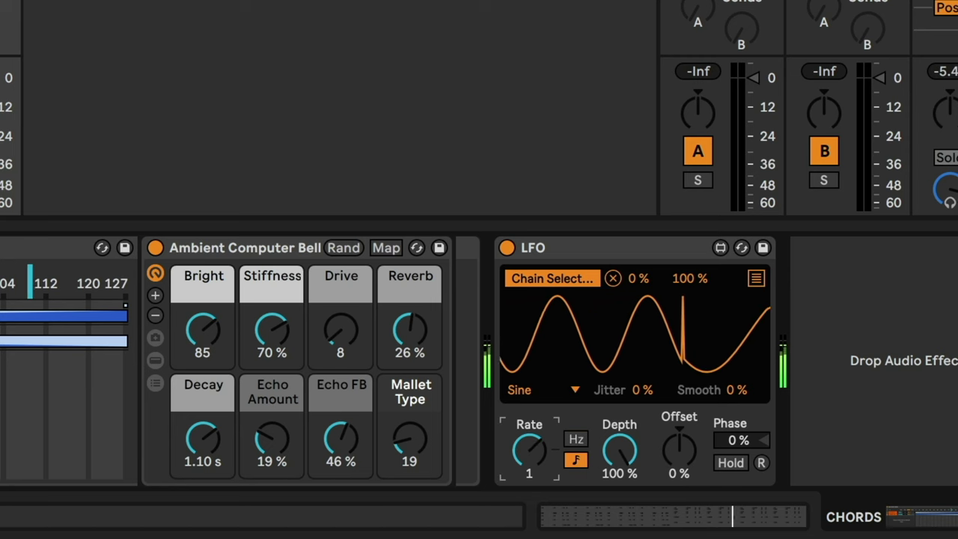
{"action": "left_click_drag", "start_coordinate": [528, 449], "coordinate": [537, 458]}
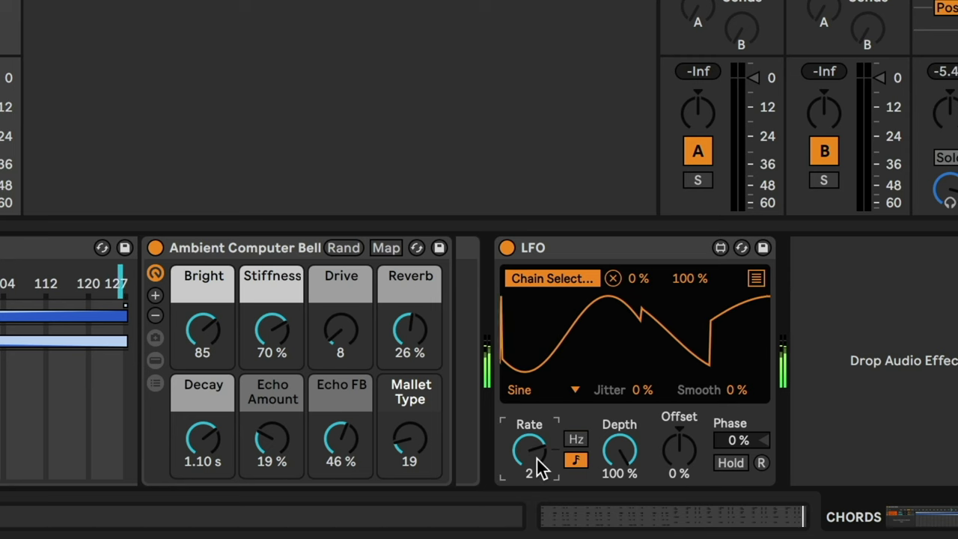
{"action": "left_click", "coordinate": [535, 395]}
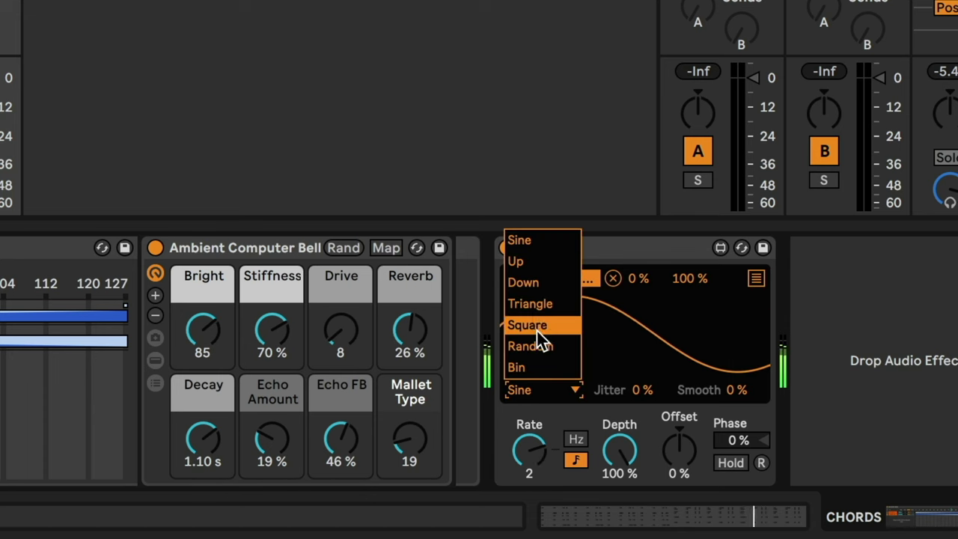
{"action": "left_click", "coordinate": [526, 260]}
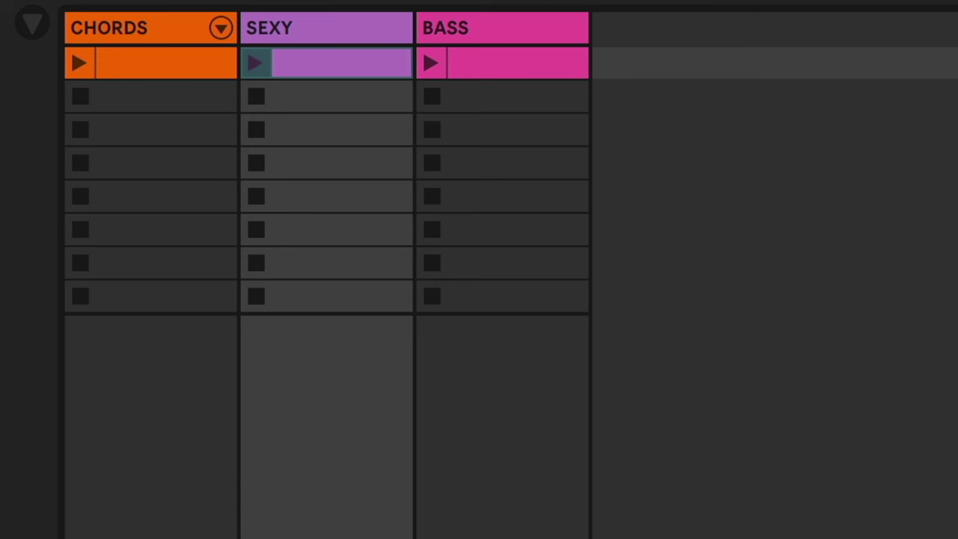
Launch the SEXY and BASS clips.
{"action": "left_click", "coordinate": [254, 63]}
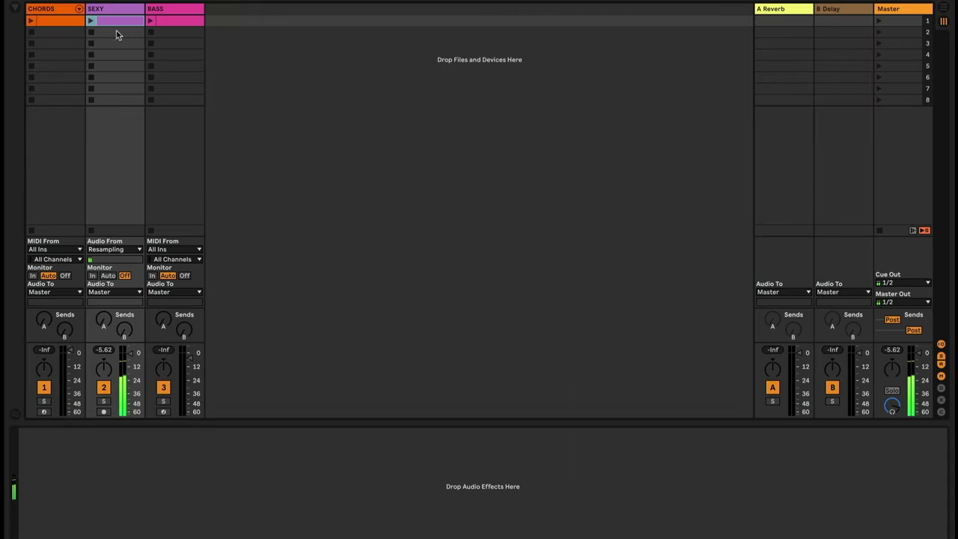
{"action": "left_click", "coordinate": [481, 65]}
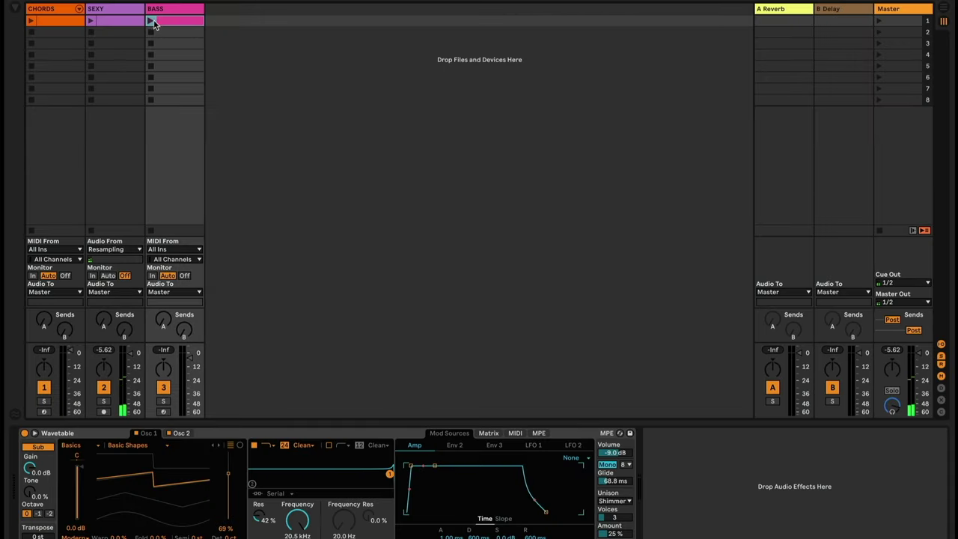
{"action": "left_click", "coordinate": [150, 21]}
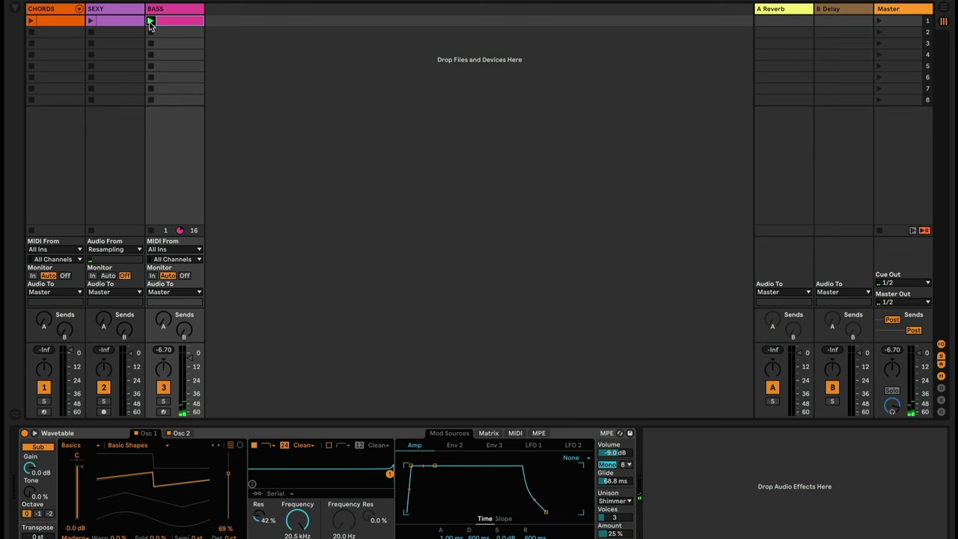
Load a Vocoder onto the SEXY track from a 'vocod' browser search.
{"action": "left_click", "coordinate": [122, 13]}
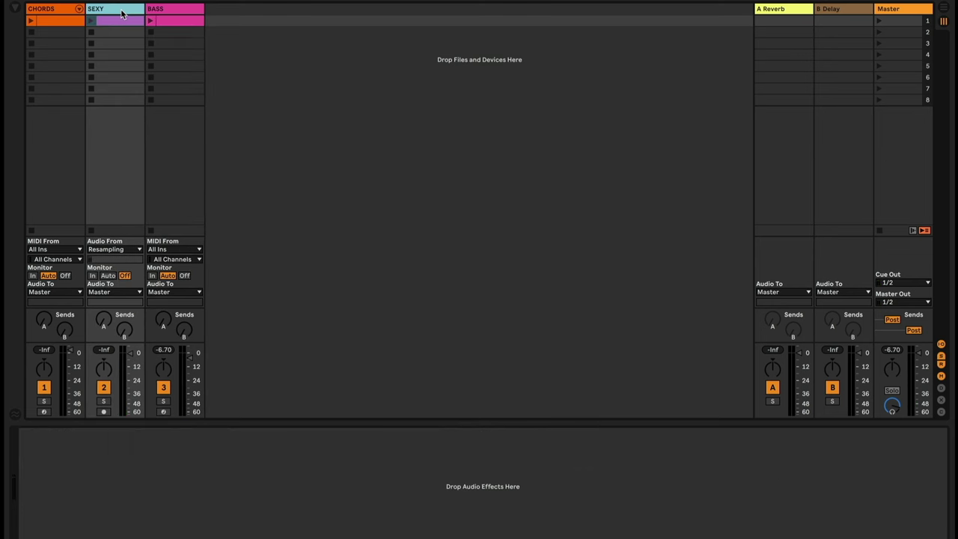
{"action": "key", "text": "ctrl+f"}
{"action": "type", "text": "vocod"}
{"action": "key", "text": "Return"}
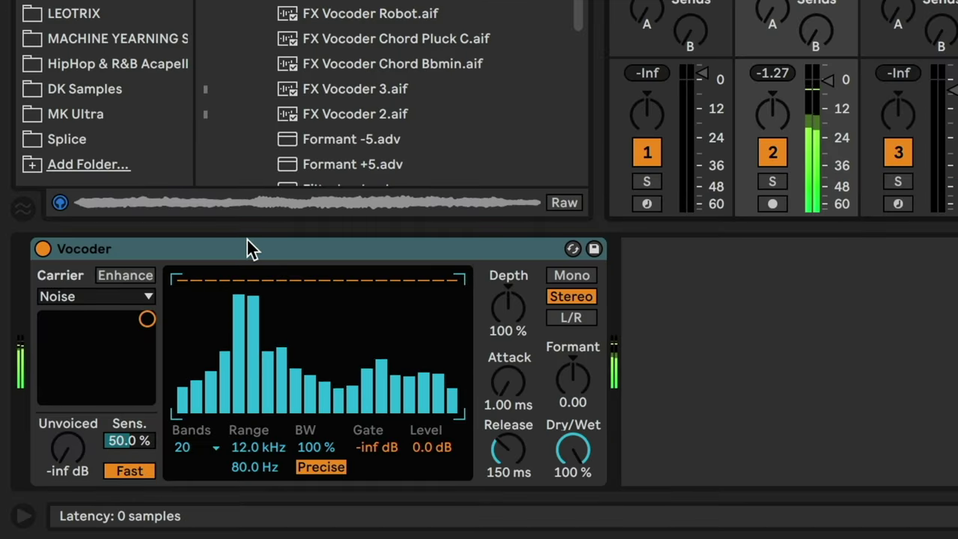
Set the Vocoder carrier to External with audio from the BASS track, keeping the bass clip playing.
{"action": "left_click", "coordinate": [111, 300]}
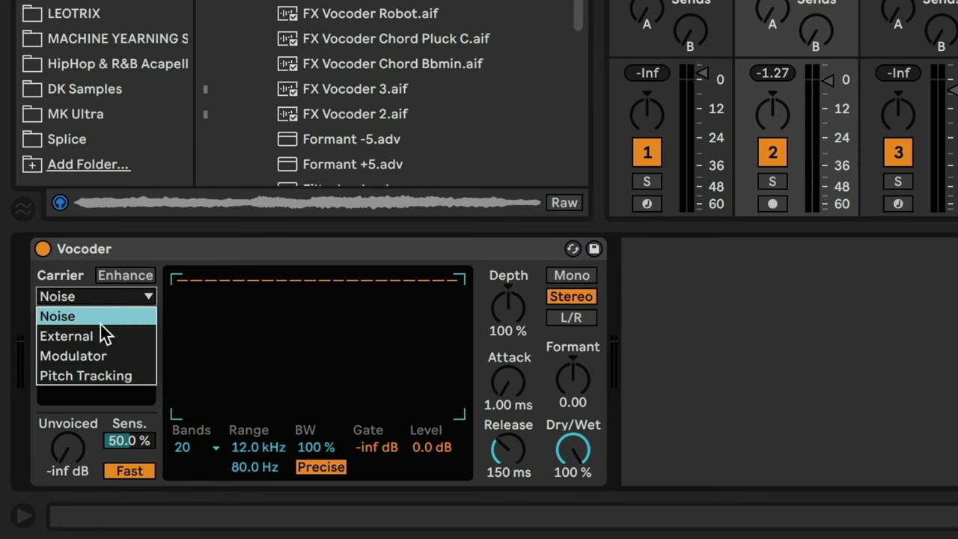
{"action": "left_click", "coordinate": [101, 333]}
{"action": "left_click", "coordinate": [96, 335]}
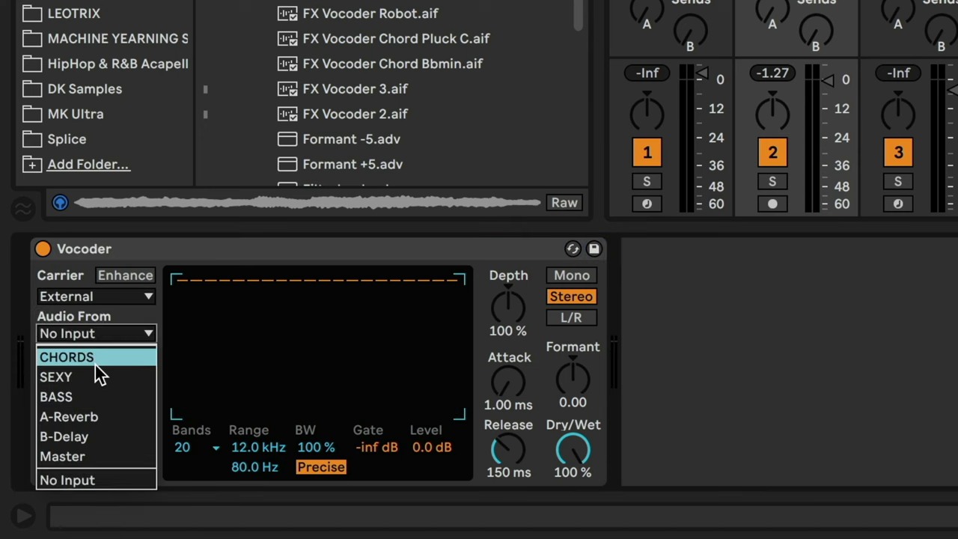
{"action": "left_click", "coordinate": [86, 395]}
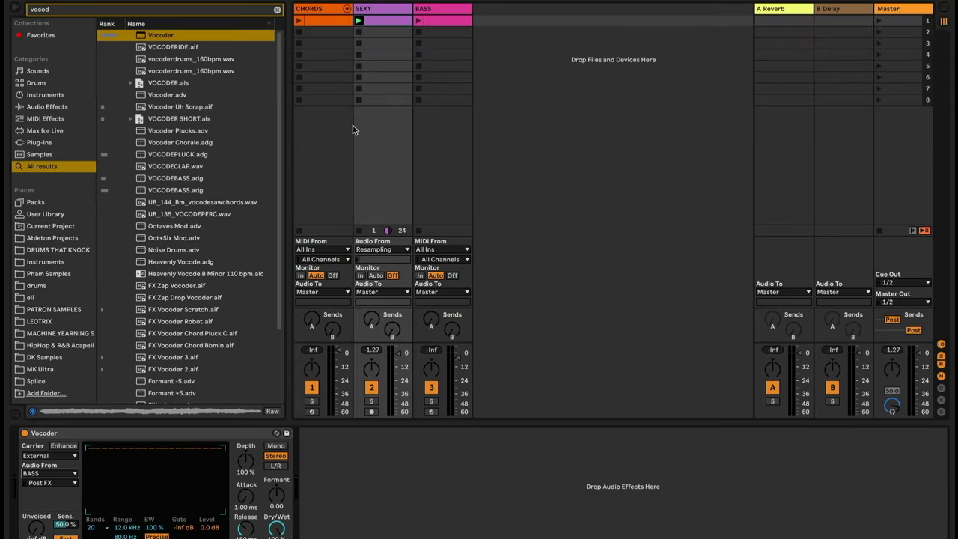
{"action": "left_click", "coordinate": [418, 21]}
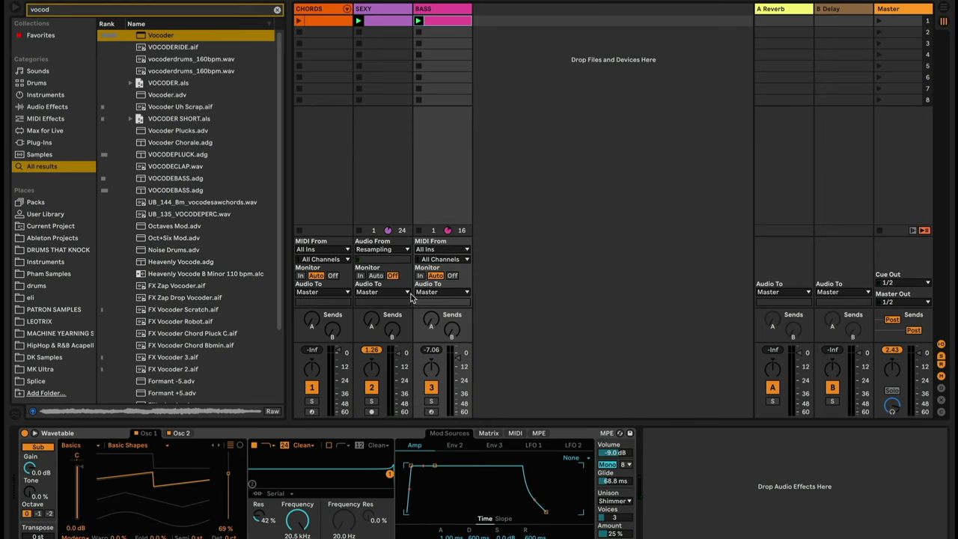
{"action": "left_click", "coordinate": [384, 8]}
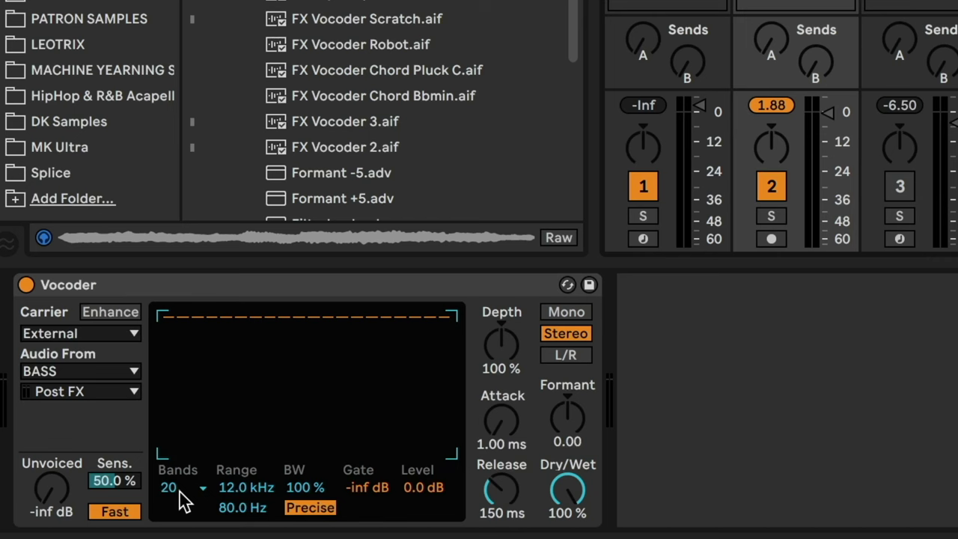
Change the Vocoder bands to 40, then settle on 16, and switch on Enhance.
{"action": "left_click", "coordinate": [180, 492]}
{"action": "left_click", "coordinate": [189, 465]}
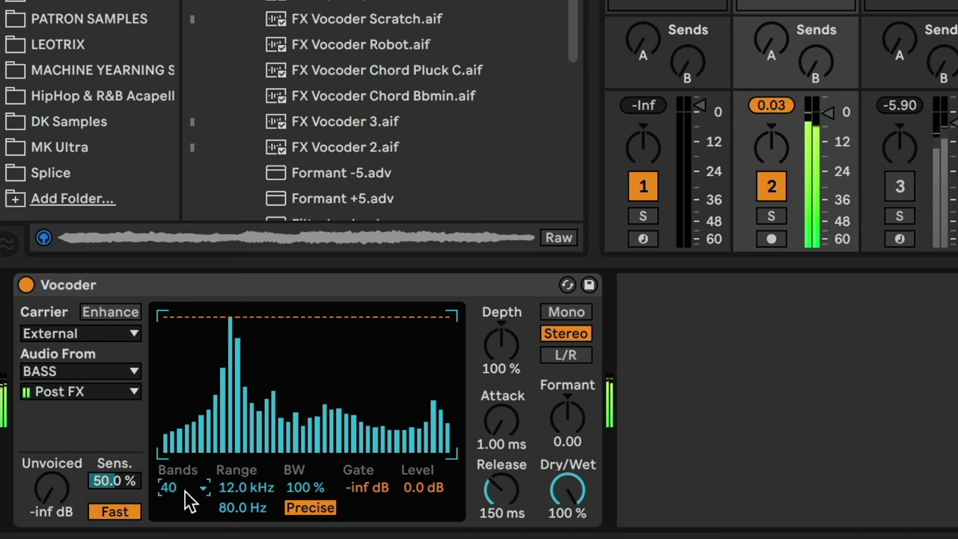
{"action": "left_click", "coordinate": [186, 492]}
{"action": "left_click", "coordinate": [204, 346]}
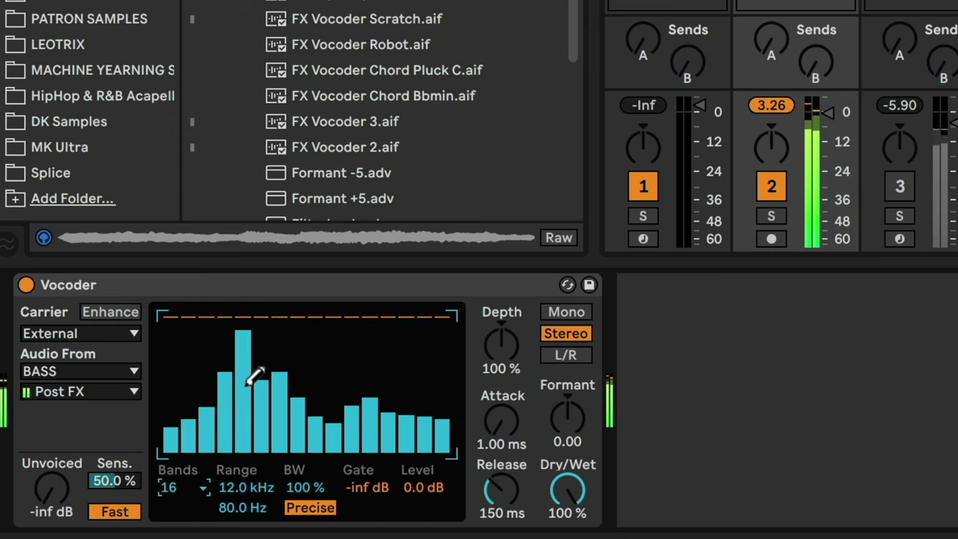
{"action": "left_click", "coordinate": [123, 315]}
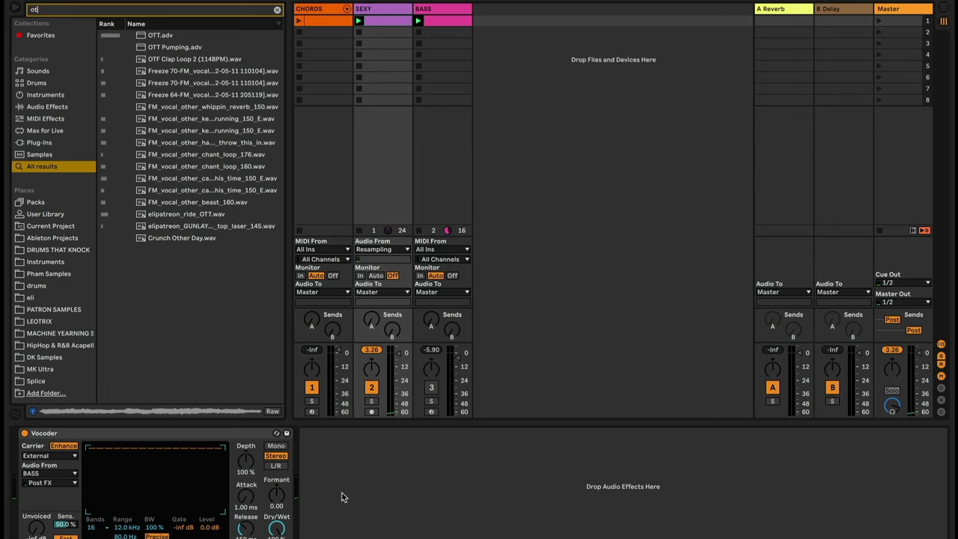
Load OTT with Amount 56%, Low Output 18.1 dB and High Output 8.25 dB.
{"action": "type", "text": "t"}
{"action": "key", "text": "Return"}
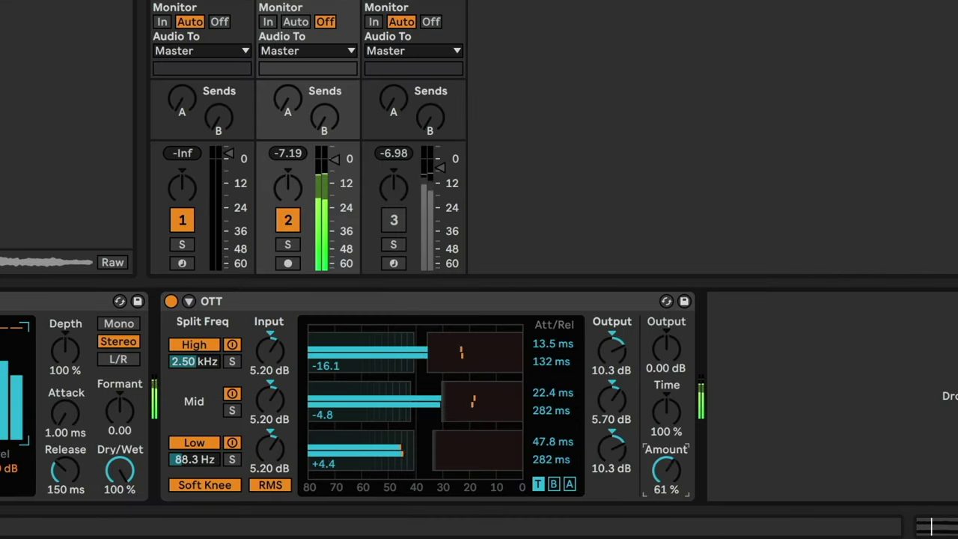
{"action": "left_click_drag", "start_coordinate": [665, 469], "coordinate": [665, 478]}
{"action": "left_click_drag", "start_coordinate": [612, 449], "coordinate": [611, 404]}
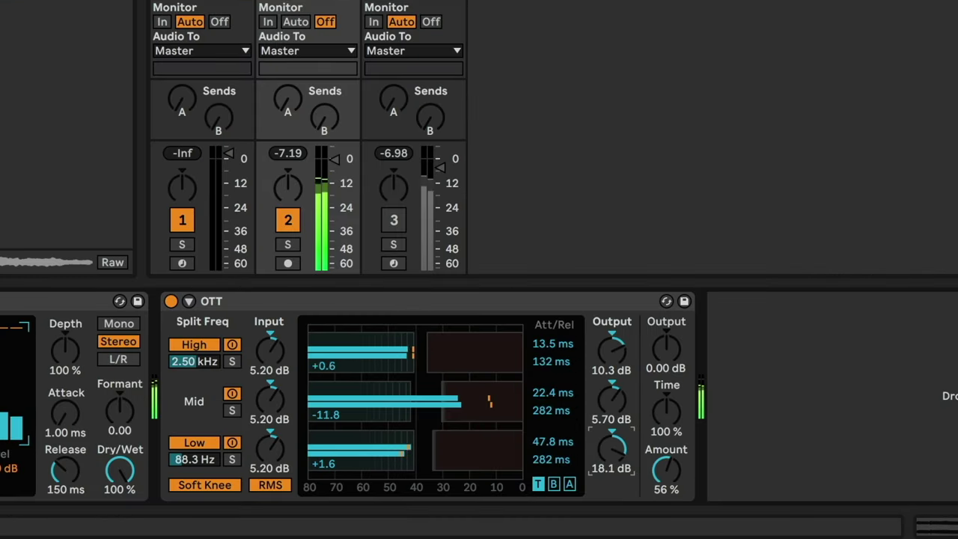
{"action": "left_click_drag", "start_coordinate": [612, 370], "coordinate": [612, 378]}
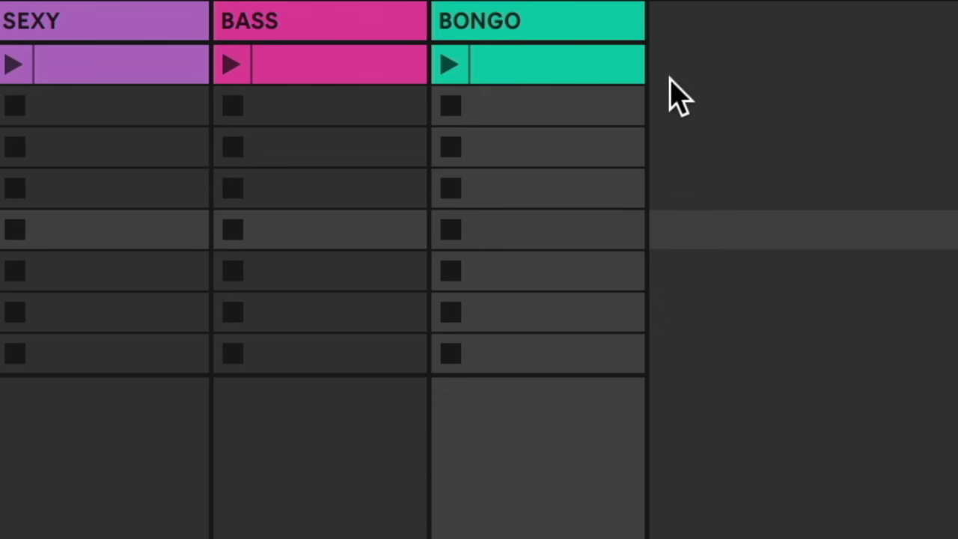
Launch the BONGO clip and add Hybrid Reverb at 100% Dry/Wet with Blend 100/0.
{"action": "left_click", "coordinate": [449, 68]}
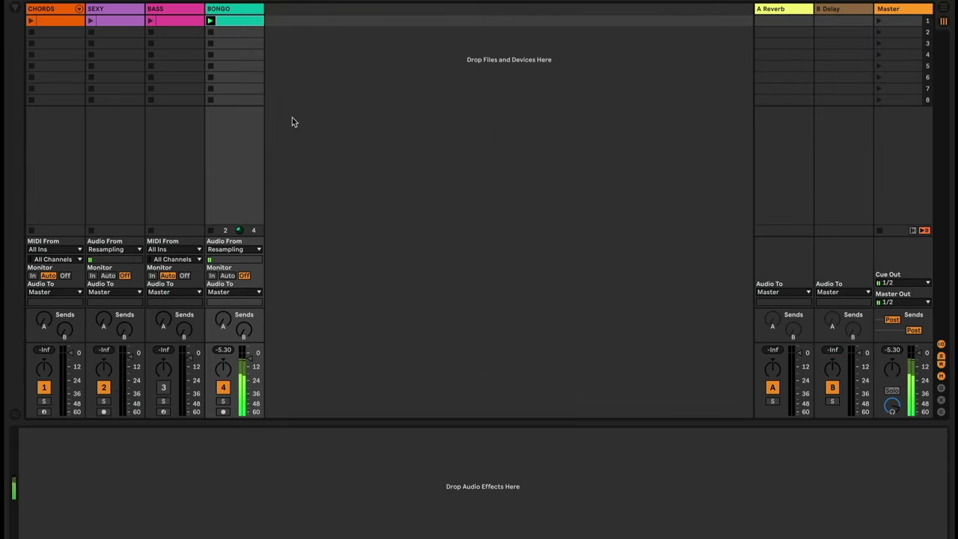
{"action": "key", "text": "ctrl+f"}
{"action": "type", "text": "hybr"}
{"action": "key", "text": "Down"}
{"action": "key", "text": "Return"}
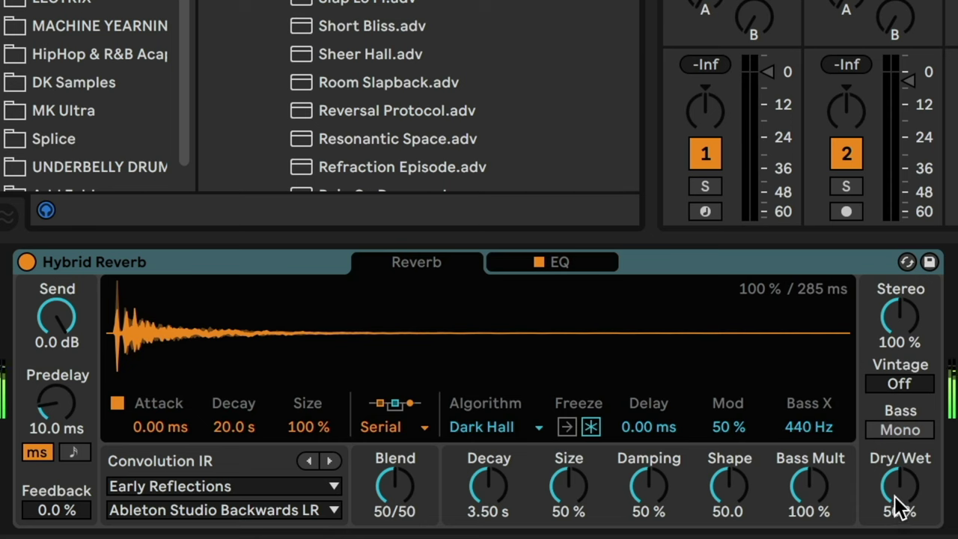
{"action": "left_click_drag", "start_coordinate": [900, 508], "coordinate": [901, 464]}
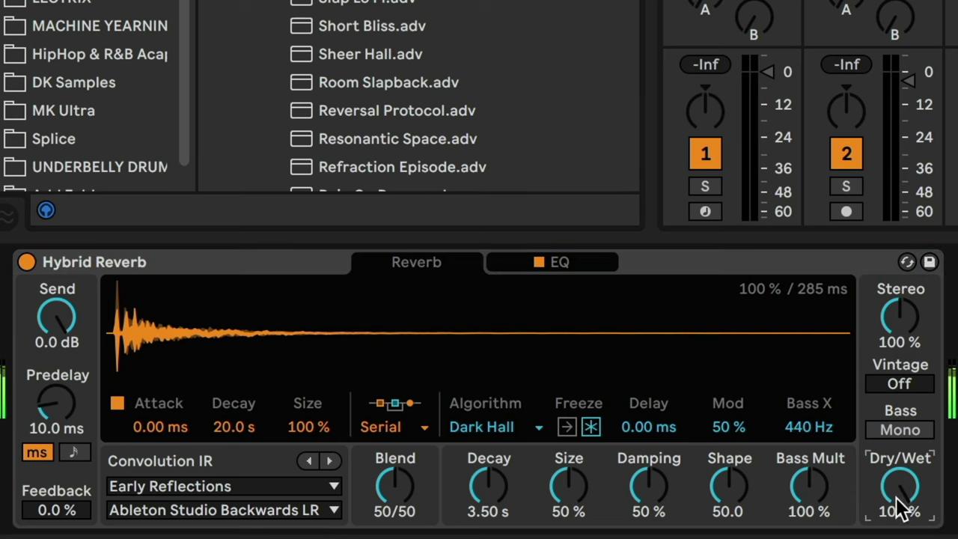
{"action": "left_click_drag", "start_coordinate": [393, 485], "coordinate": [400, 512]}
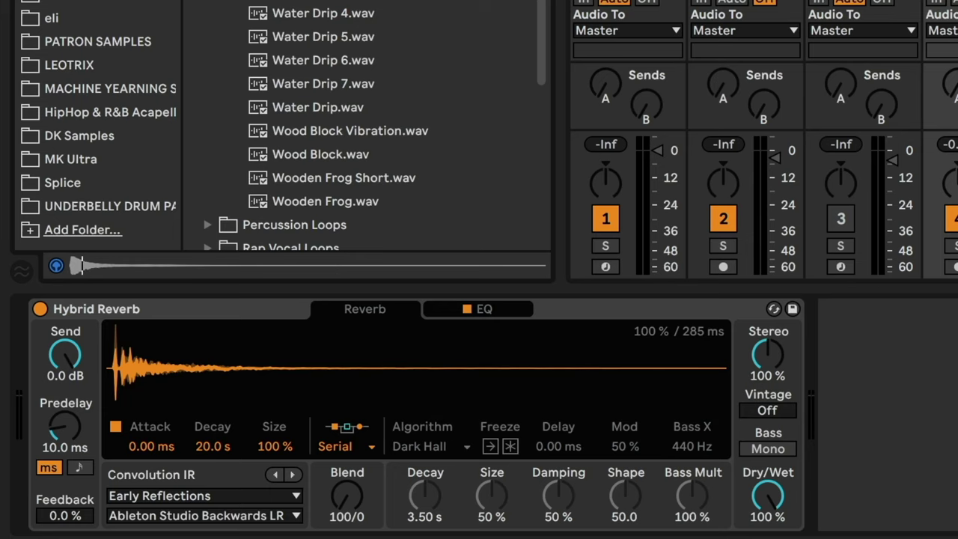
Try the Teapot 1 and Wooden Frog samples as Hybrid Reverb's impulse response.
{"action": "left_click_drag", "start_coordinate": [346, 257], "coordinate": [343, 402]}
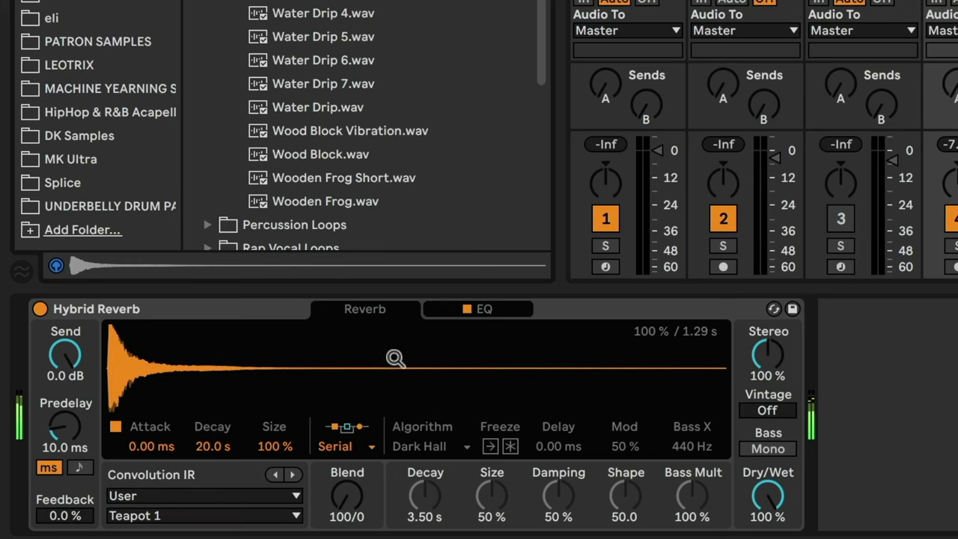
{"action": "left_click_drag", "start_coordinate": [336, 209], "coordinate": [334, 385]}
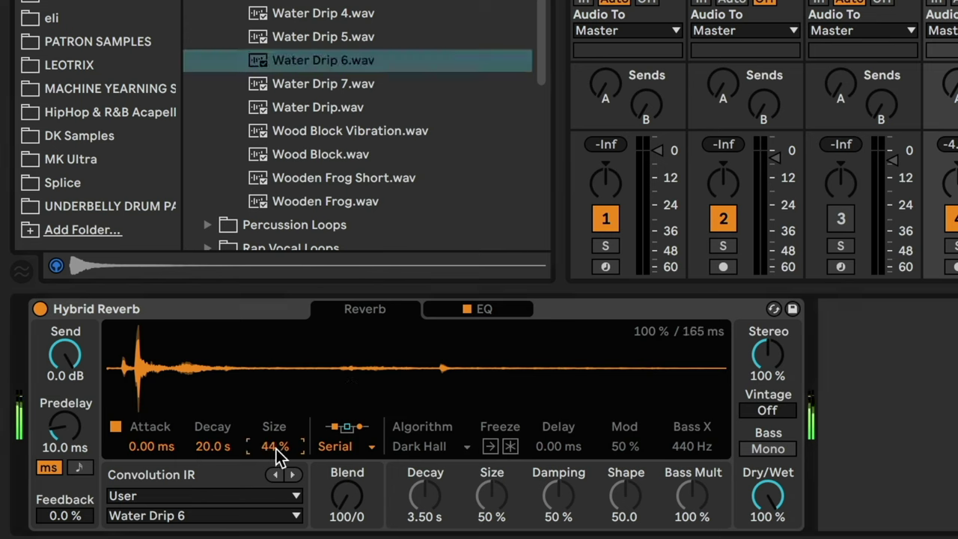
Raise the bongo reverb's IR Attack to 140 ms to audition it, then reset it to 0 ms.
{"action": "left_click", "coordinate": [157, 445]}
{"action": "scroll", "coordinate": [158, 446], "scroll_direction": "up", "scroll_amount": 5}
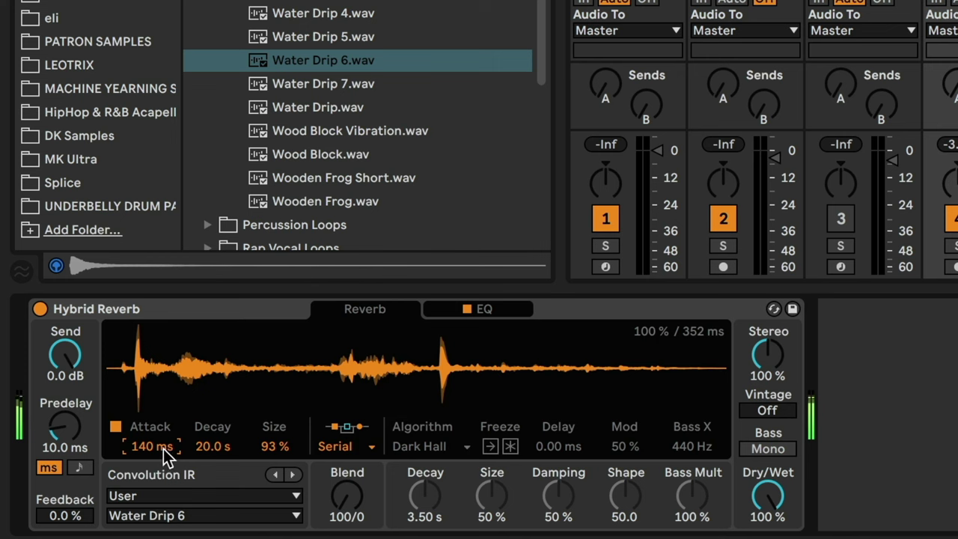
{"action": "key", "text": "Delete"}
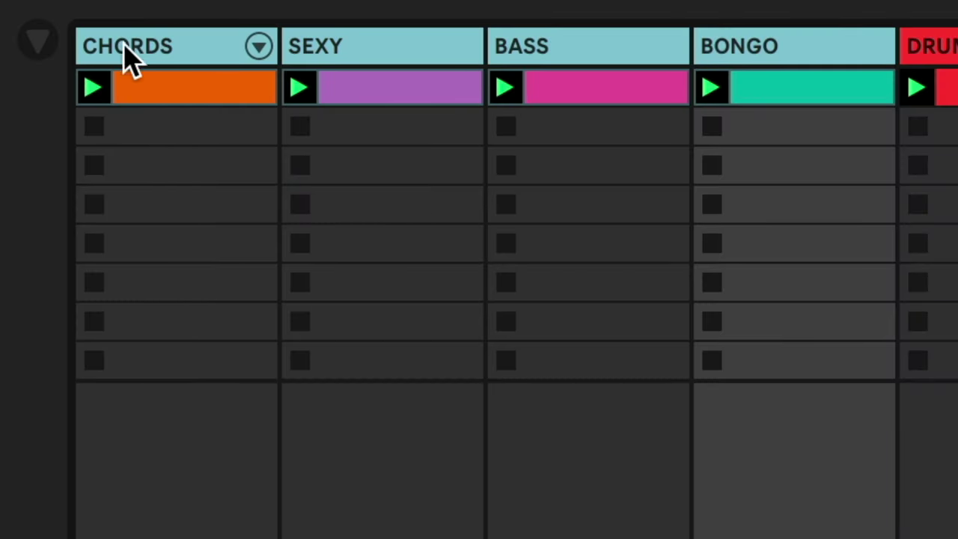
Group the selected CHORDS–BONGO tracks into 1 Group and load the 'morph vst' search result onto it.
{"action": "key", "text": "ctrl+g"}
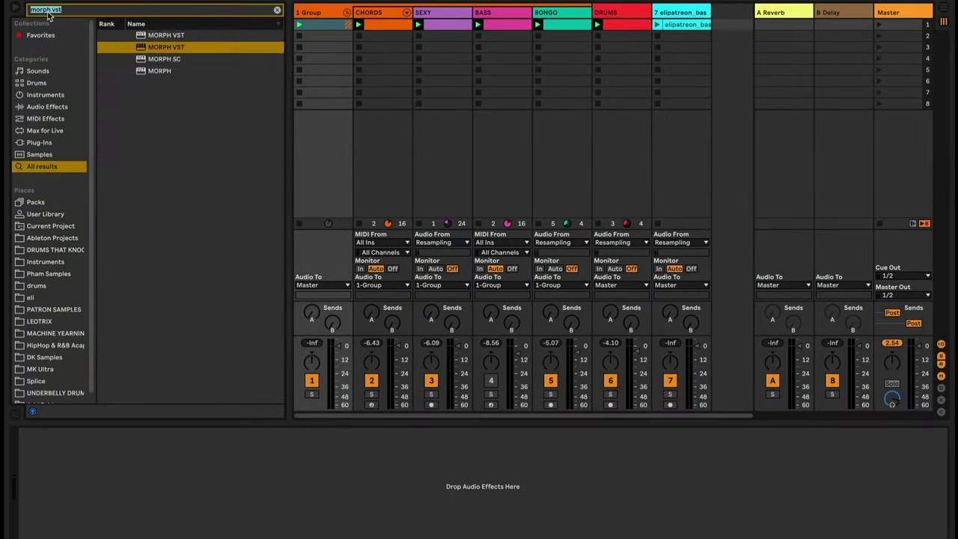
{"action": "key", "text": "ctrl+f"}
{"action": "type", "text": "mo"}
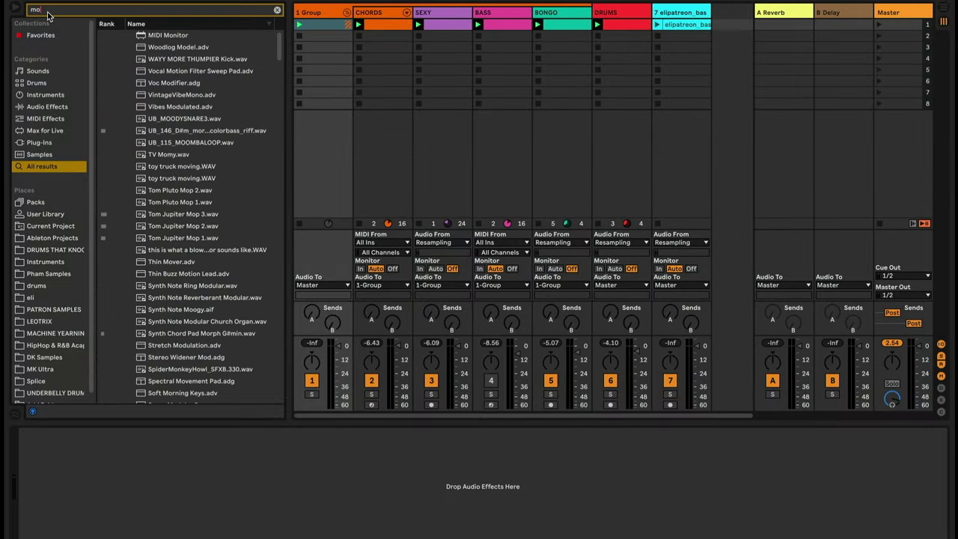
{"action": "type", "text": "rph vst"}
{"action": "key", "text": "Down"}
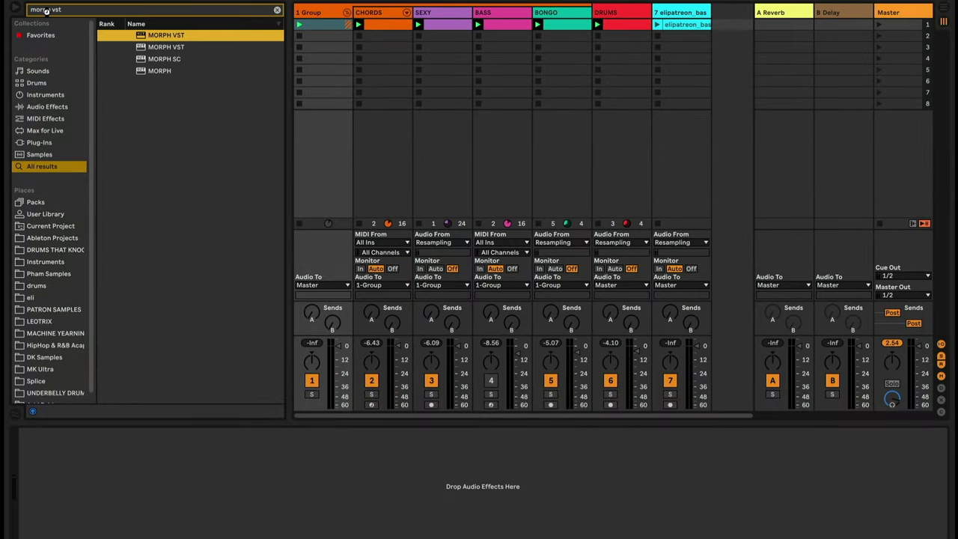
{"action": "key", "text": "Return"}
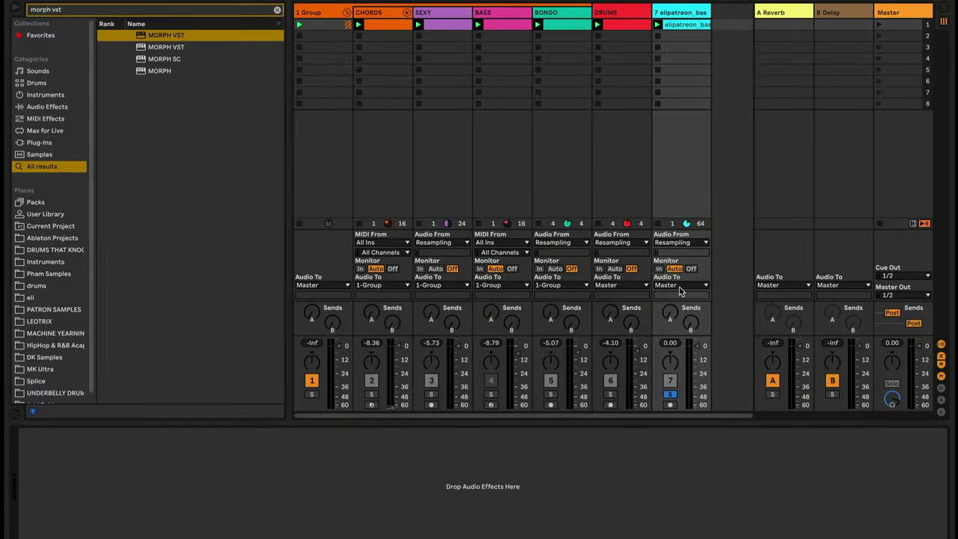
Send track 7's audio to 1-Group via In-MORPH VST and bring up the MORPH plugin window.
{"action": "left_click", "coordinate": [679, 287]}
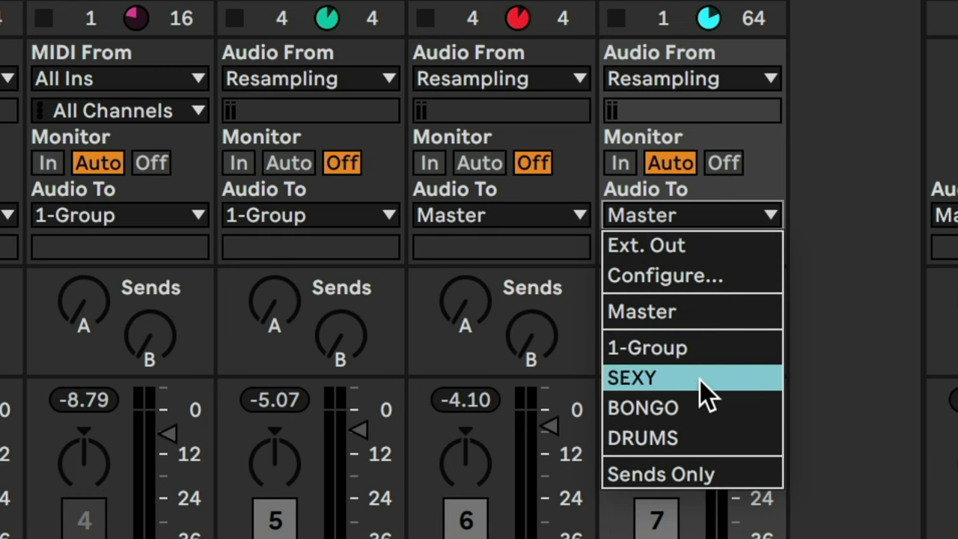
{"action": "left_click", "coordinate": [694, 349]}
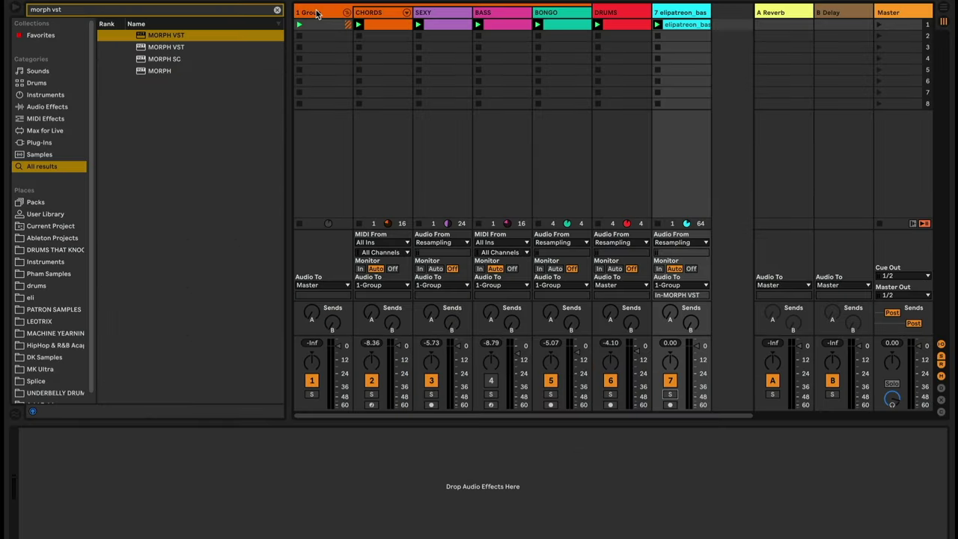
{"action": "left_click", "coordinate": [316, 13]}
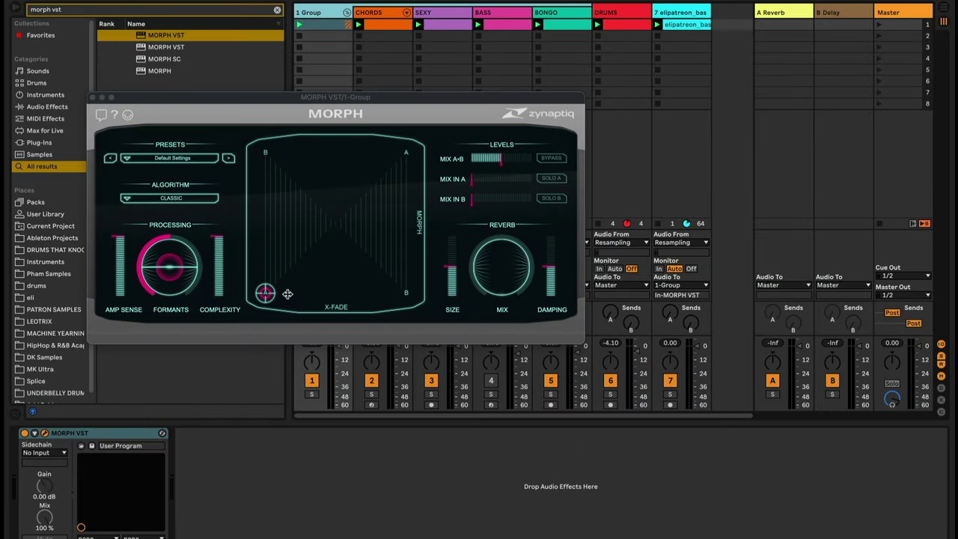